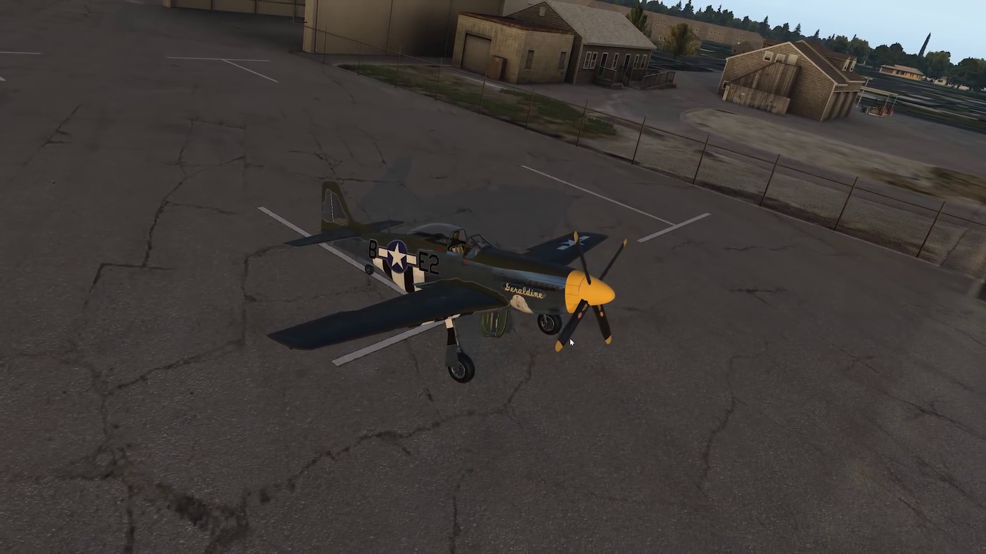
Step: Open the joystick settings and make Yoko + TPM GA Aircraft the active profile
{"action": "mouse_move", "coordinate": [810, 4]}
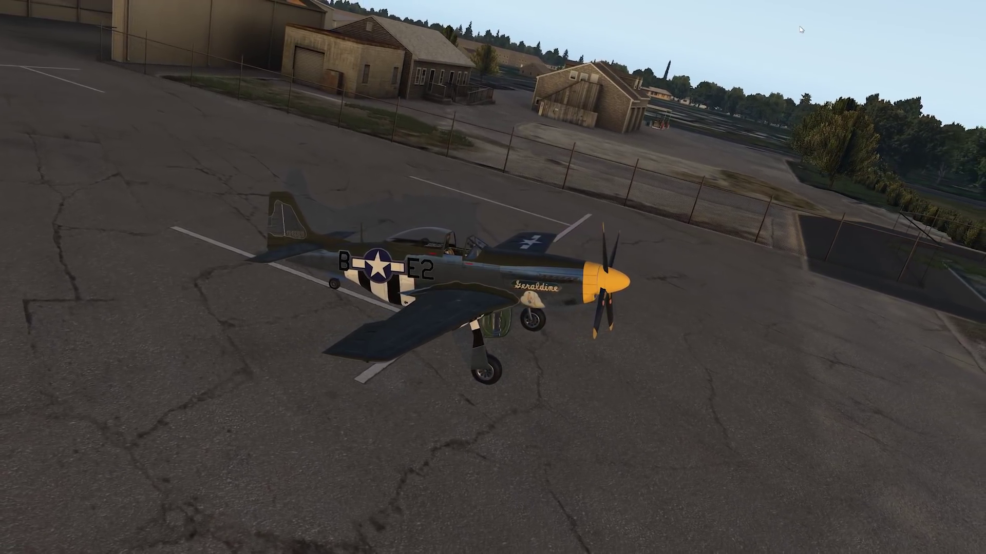
{"action": "mouse_move", "coordinate": [956, 5]}
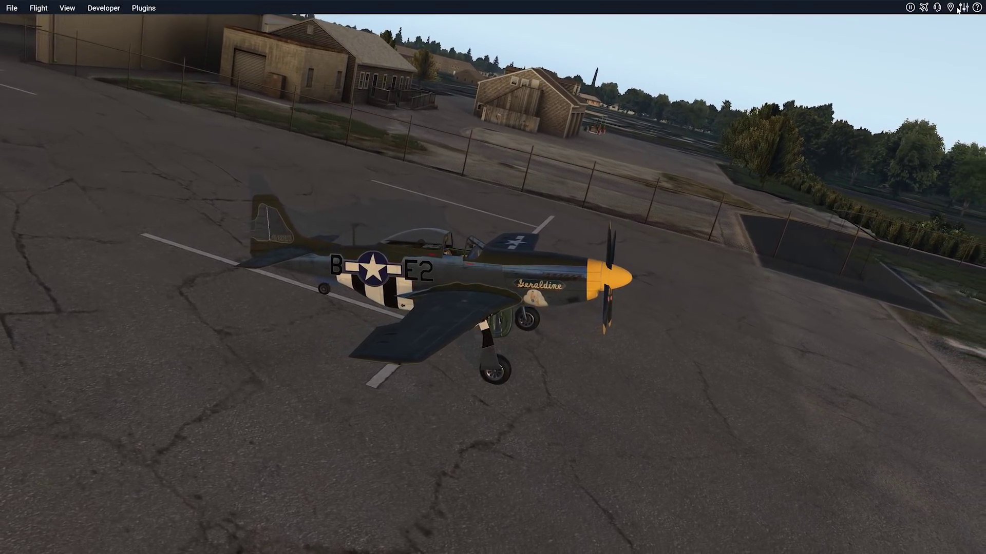
{"action": "left_click", "coordinate": [963, 8]}
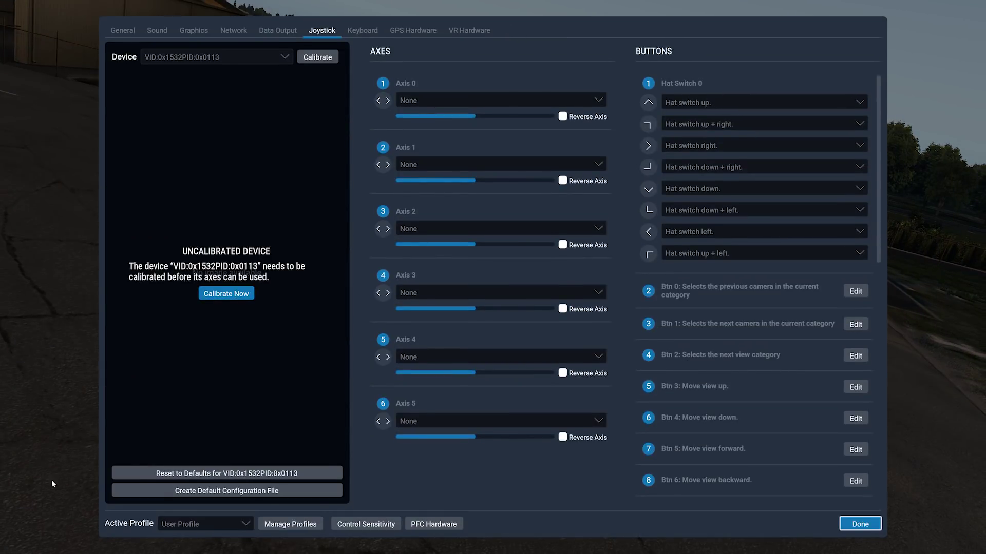
{"action": "left_click", "coordinate": [234, 527]}
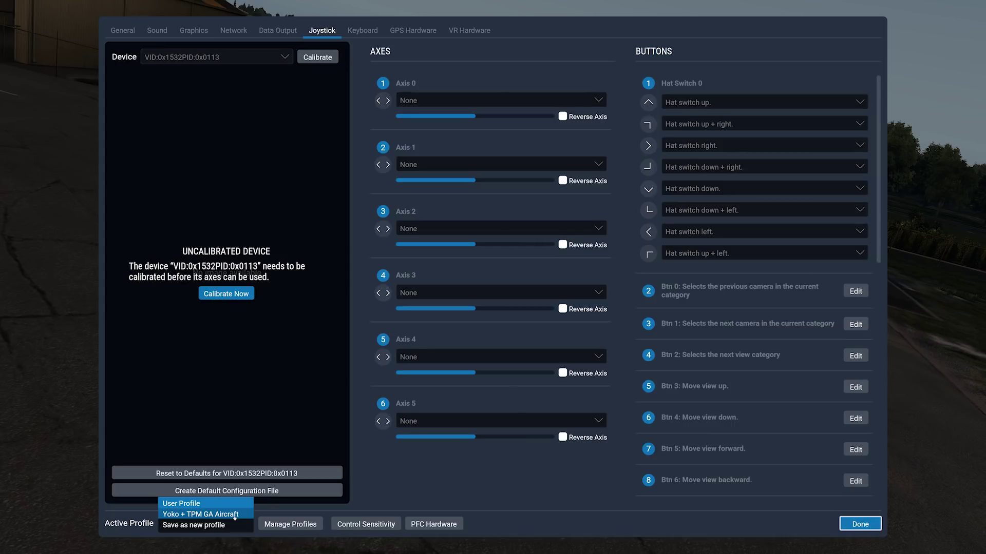
{"action": "left_click", "coordinate": [234, 515]}
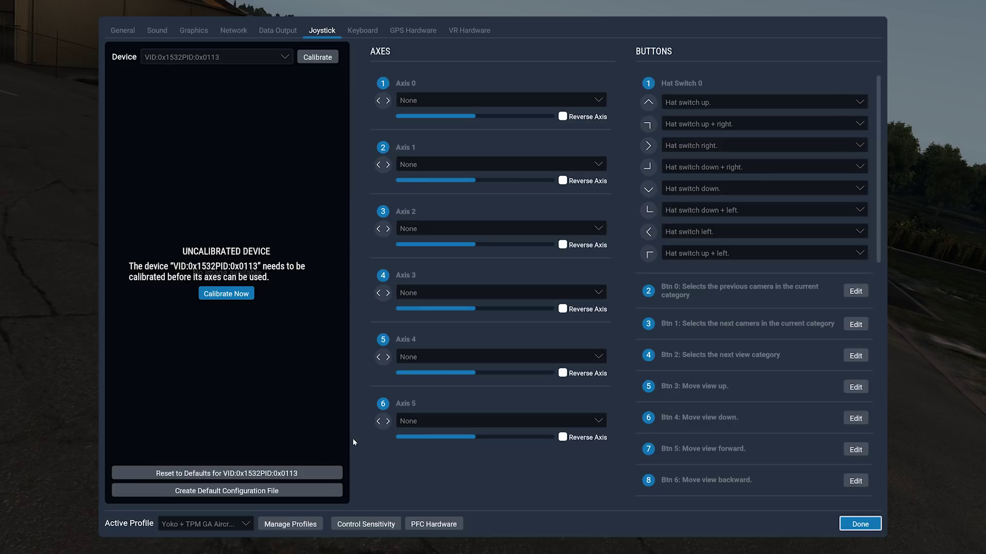
{"action": "left_click", "coordinate": [245, 523]}
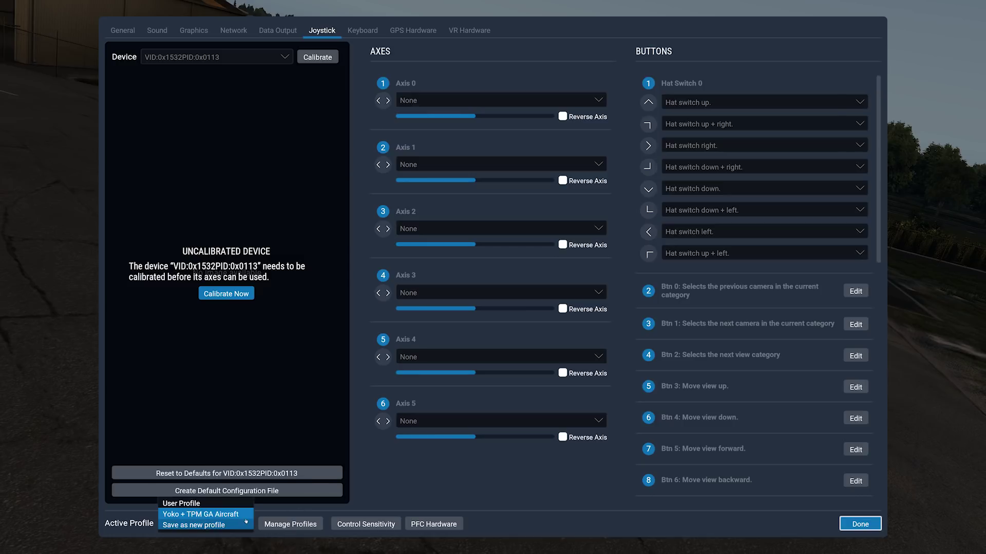
{"action": "left_click", "coordinate": [244, 515]}
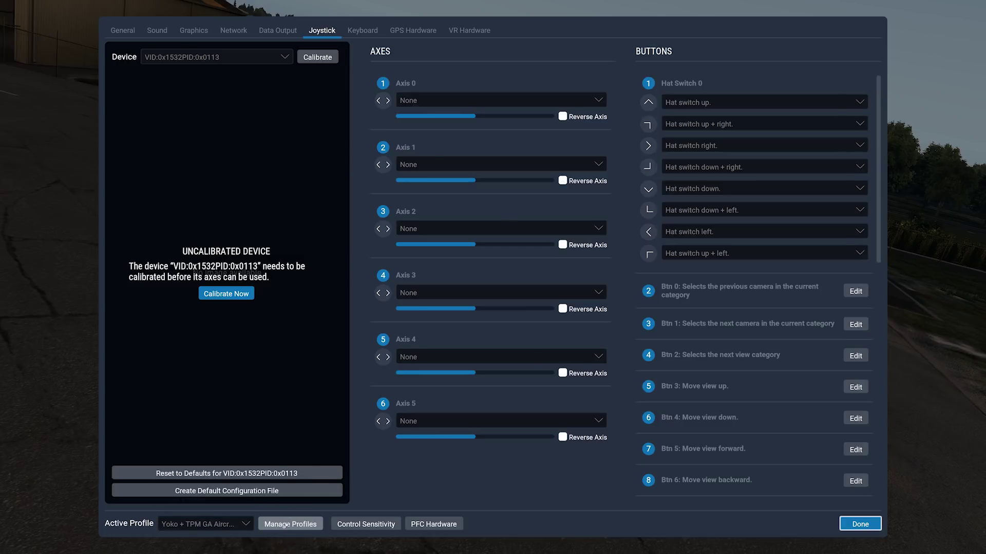
Step: Create a new keyboard and joystick profile named "Warthog Warbirds" and make it the active profile
{"action": "left_click", "coordinate": [281, 526]}
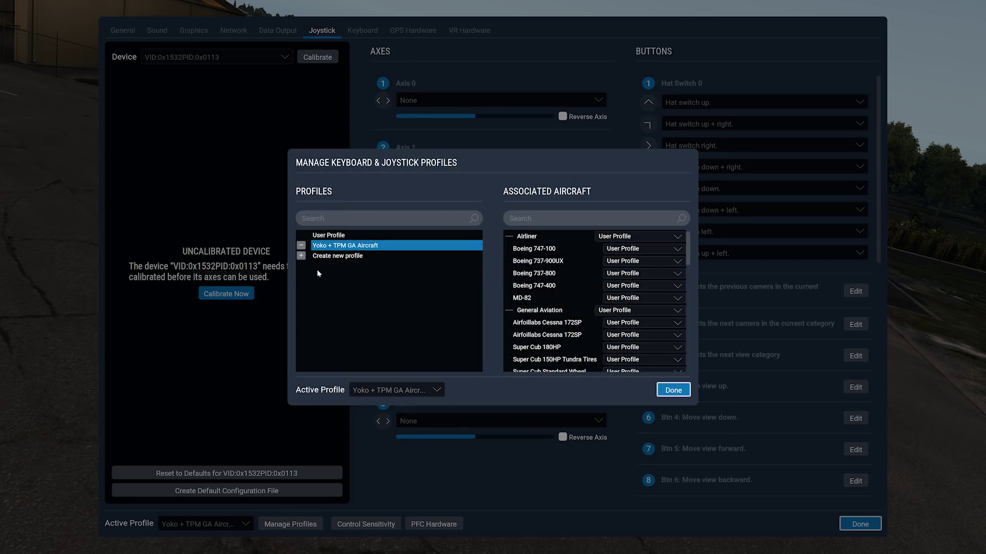
{"action": "left_click", "coordinate": [301, 256]}
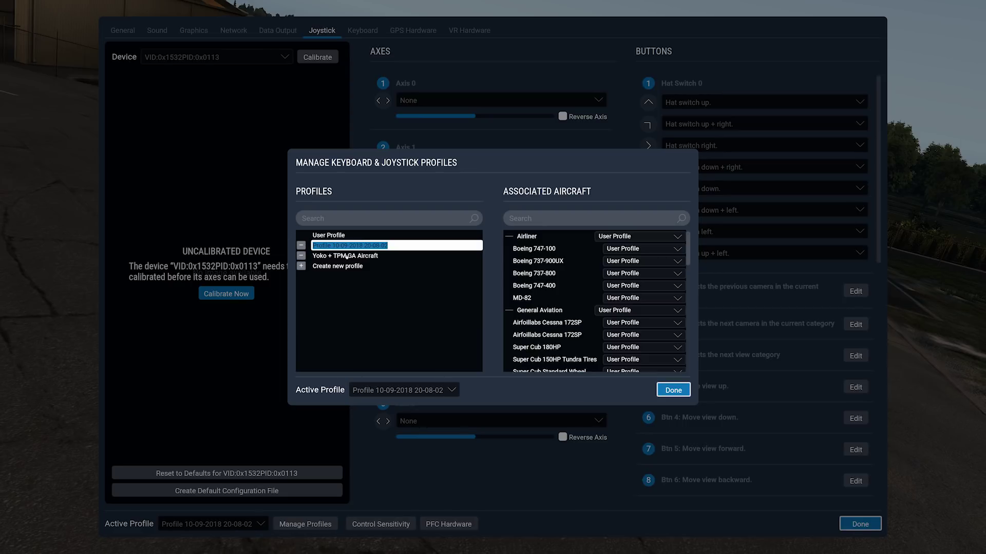
{"action": "type", "text": "T"}
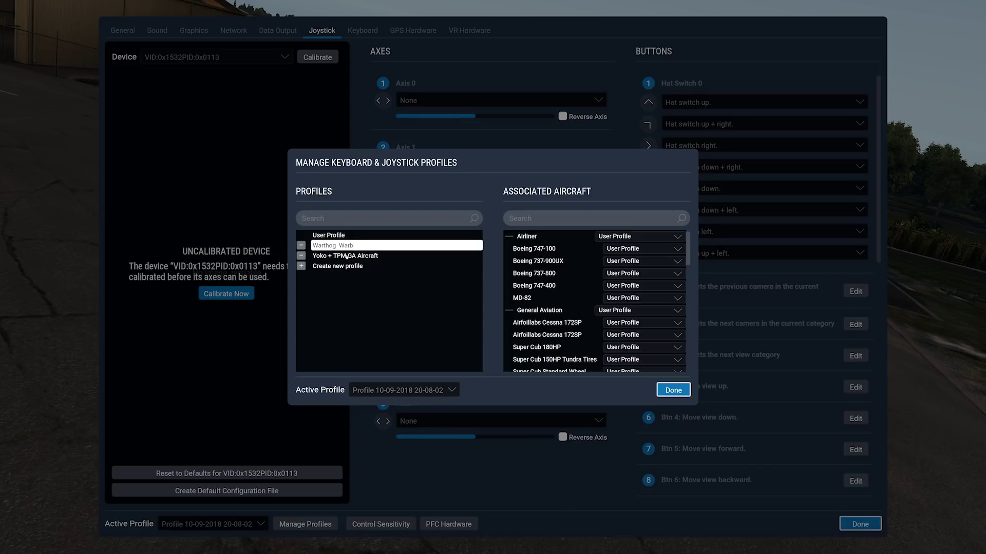
{"action": "left_click", "coordinate": [672, 391]}
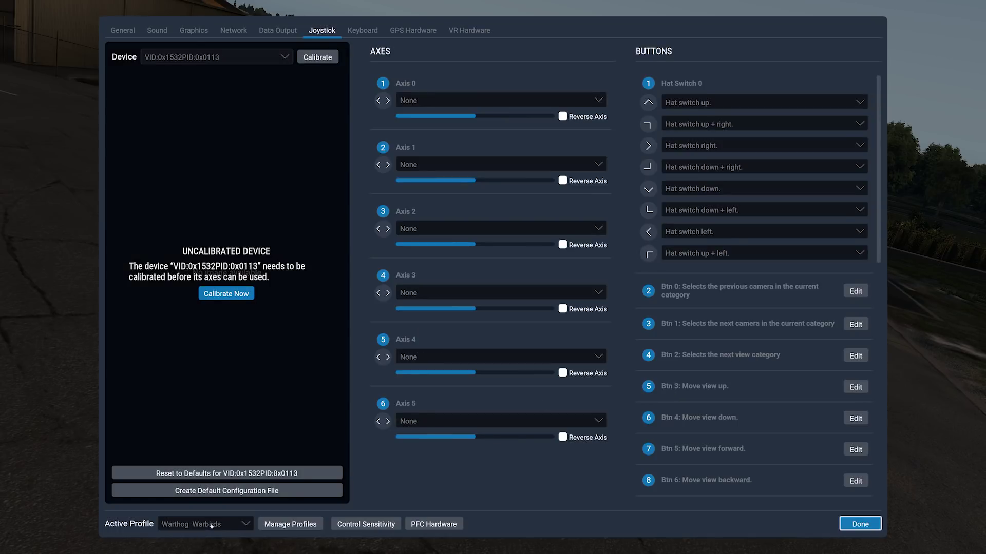
Step: Show the HOTAS Warthog Joystick assignments and switch the displayed device to HOTAS Warthog Throttle
{"action": "left_click", "coordinate": [279, 58]}
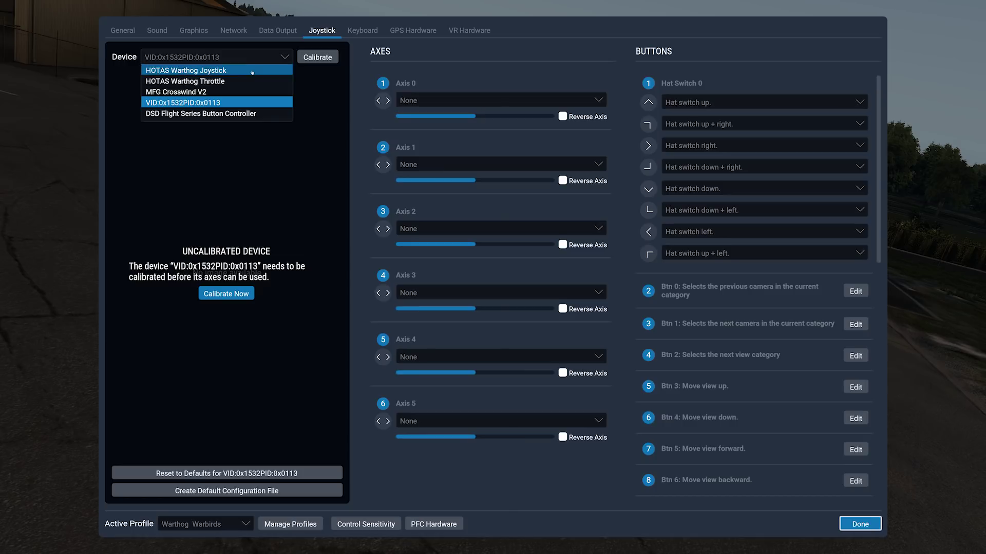
{"action": "left_click", "coordinate": [196, 69]}
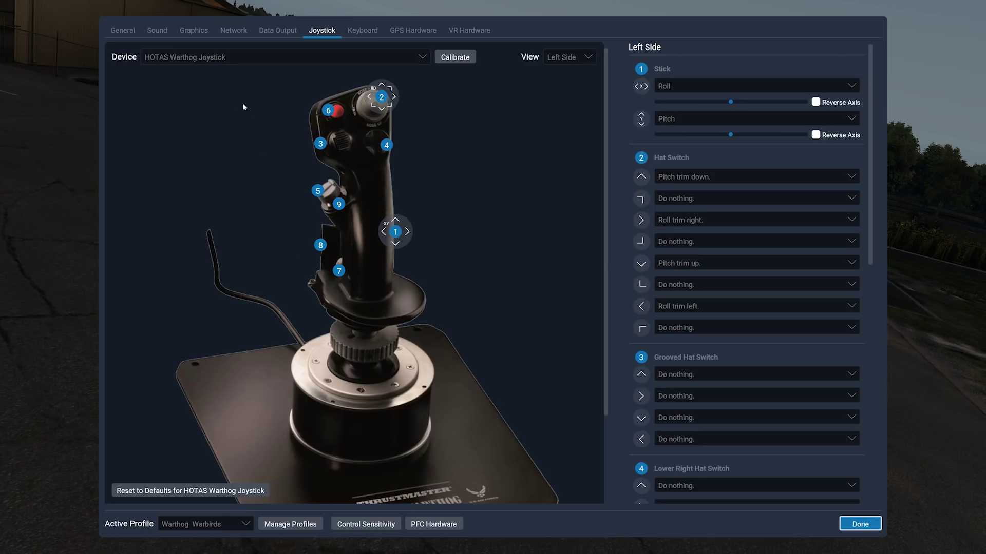
{"action": "left_click", "coordinate": [340, 50]}
{"action": "left_click", "coordinate": [336, 80]}
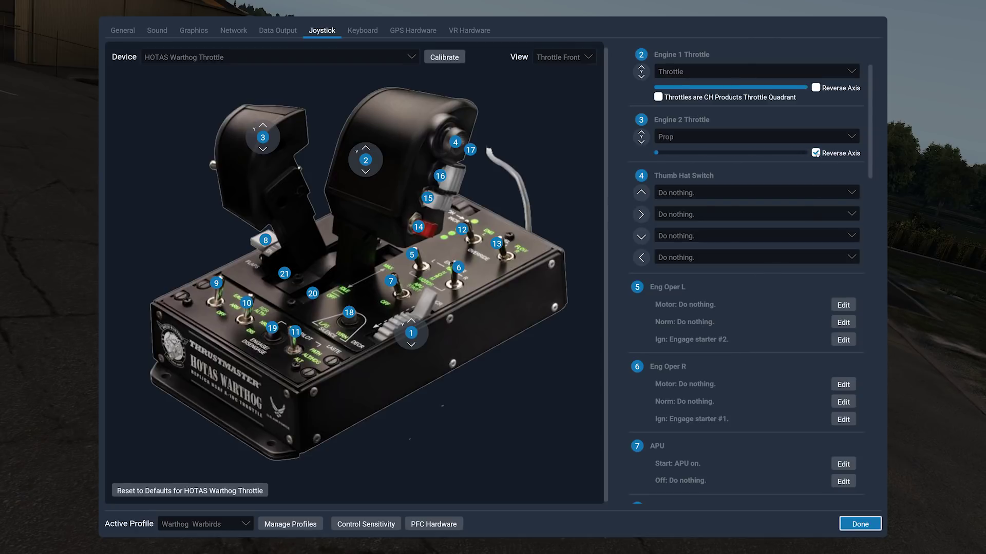
Step: Turn off Reverse Axis for the Engine 2 Throttle's Prop axis and check the Mixture and Throttle axes
{"action": "left_click", "coordinate": [815, 152]}
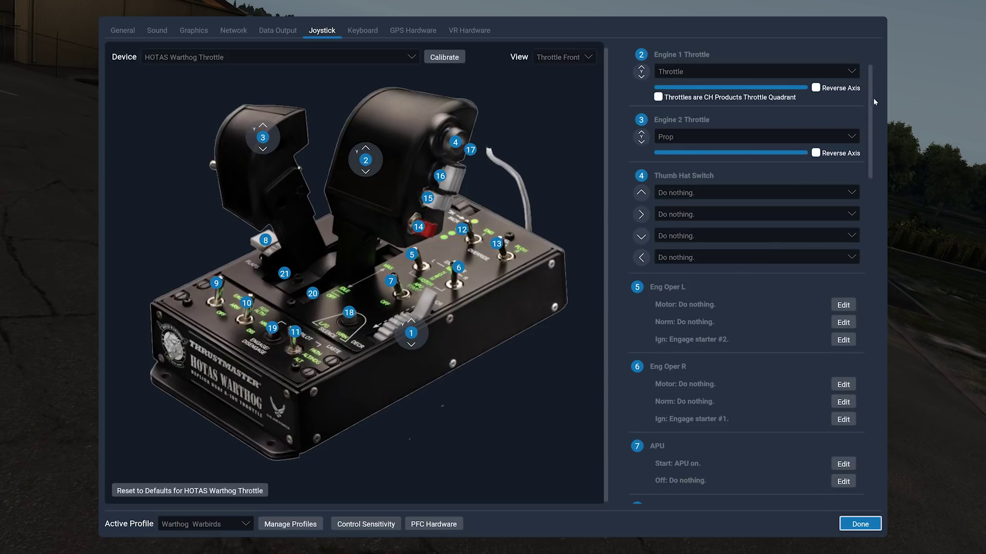
{"action": "scroll", "coordinate": [867, 90], "scroll_direction": "down", "scroll_amount": 1}
{"action": "scroll", "coordinate": [864, 84], "scroll_direction": "up", "scroll_amount": 2}
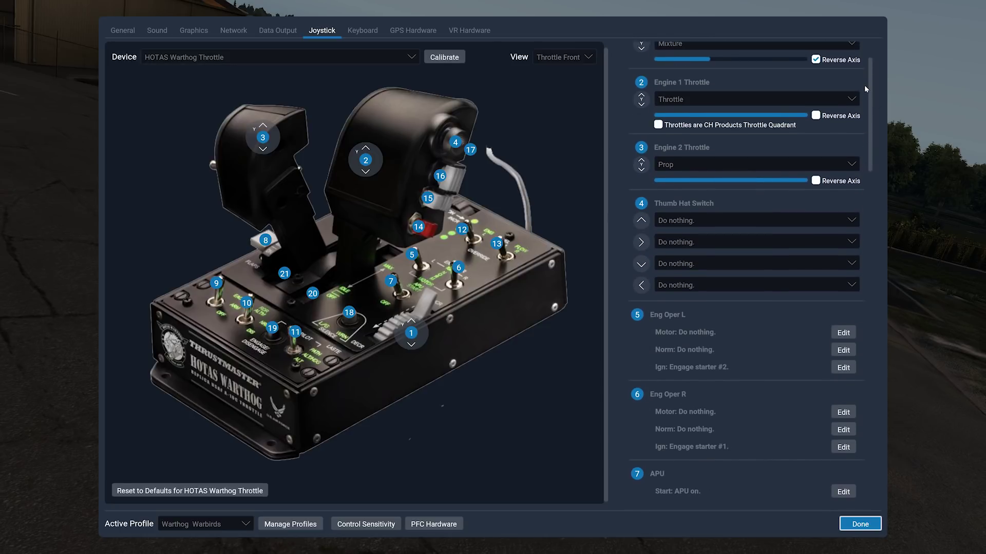
{"action": "scroll", "coordinate": [862, 94], "scroll_direction": "up", "scroll_amount": 1}
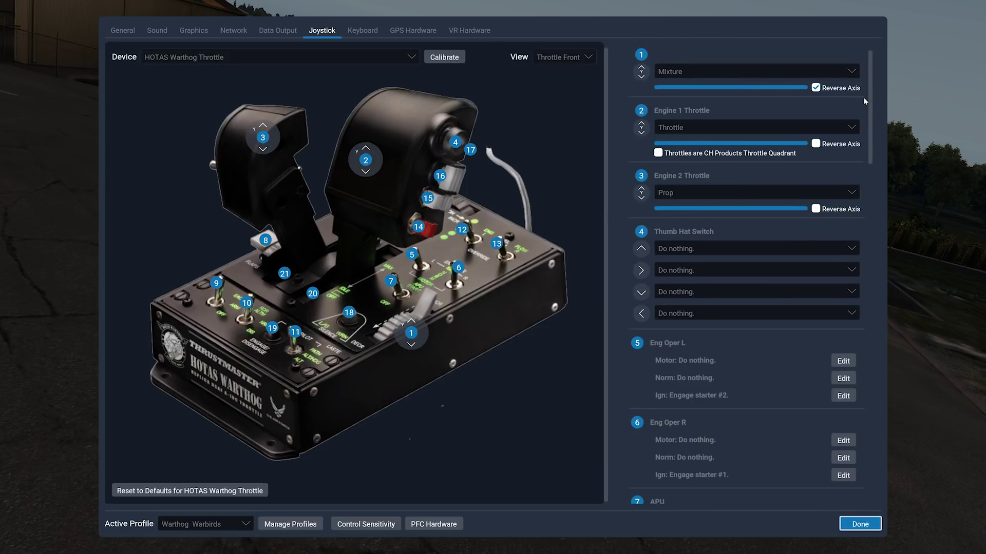
{"action": "scroll", "coordinate": [871, 92], "scroll_direction": "up", "scroll_amount": 1}
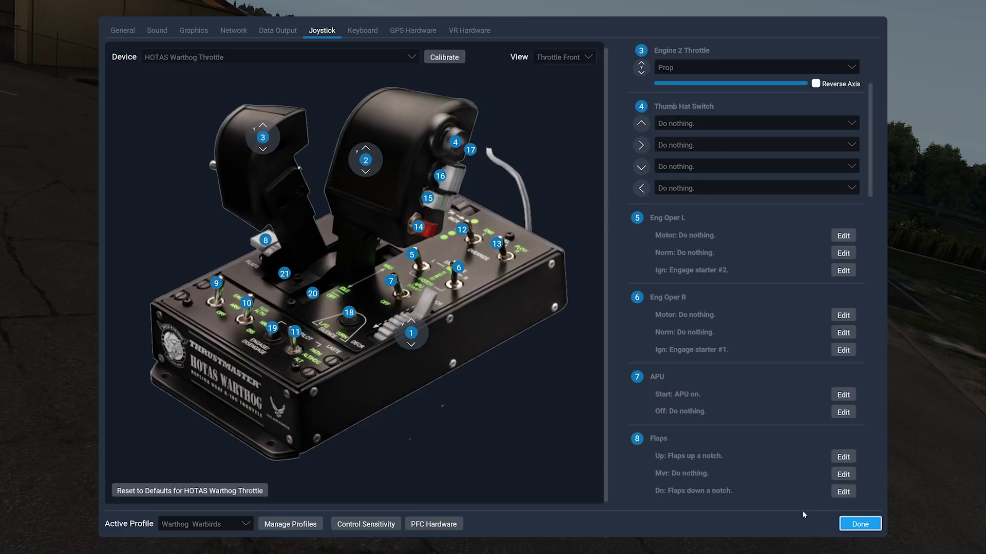
Step: In profile management, associate the Airfoillabs Cessna 172SP with the Yoko + TPM GA Aircraft profile
{"action": "left_click", "coordinate": [290, 524]}
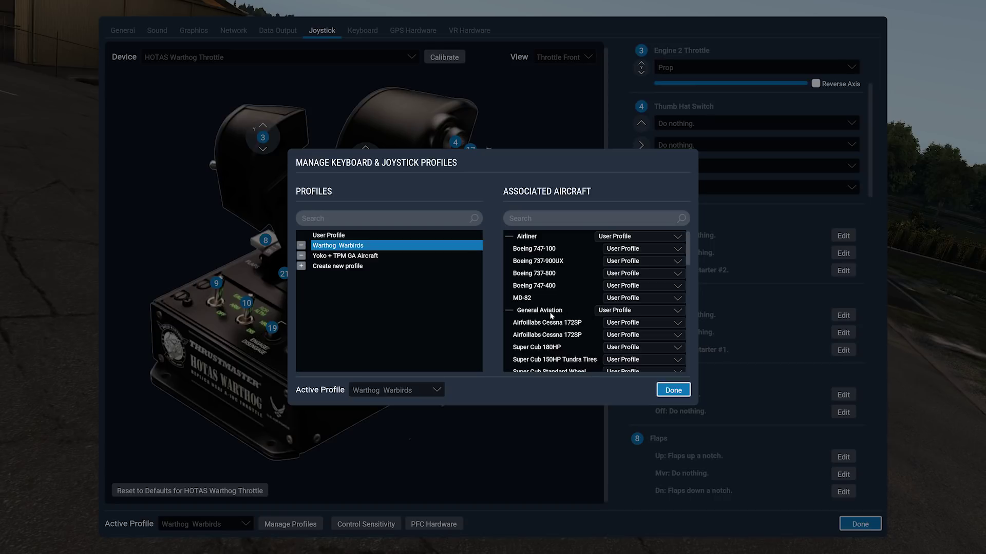
{"action": "left_click", "coordinate": [677, 324]}
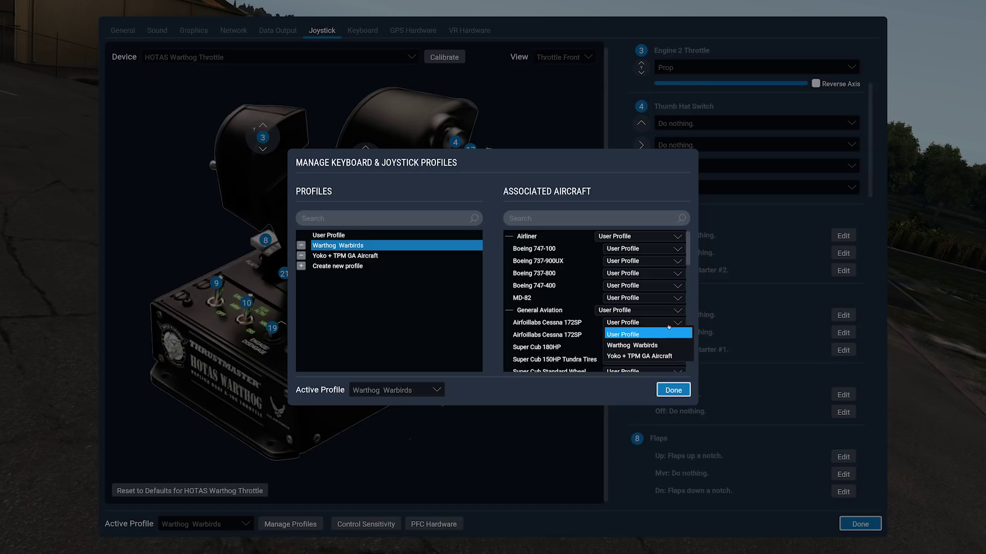
{"action": "left_click", "coordinate": [640, 351]}
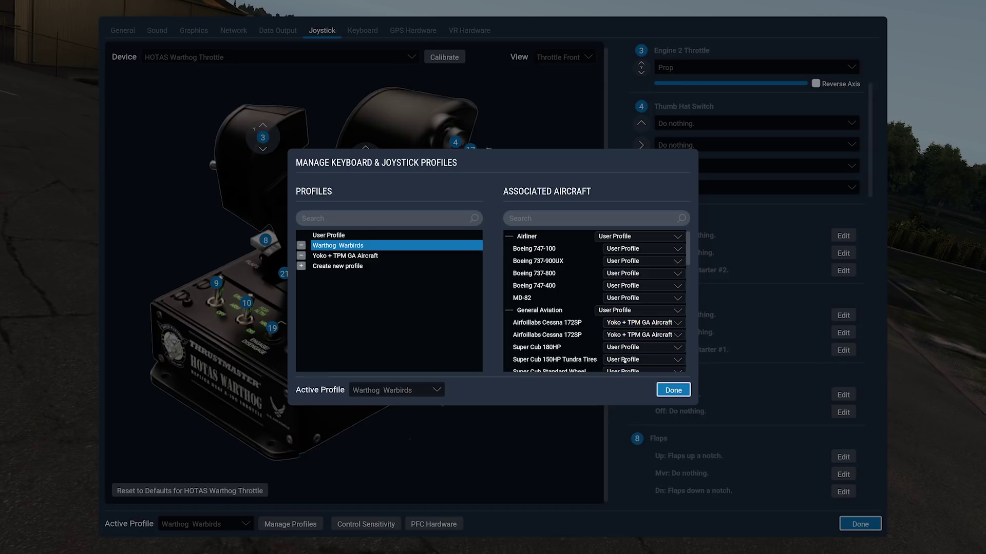
Step: Associate the Super Cub 180HP, 150HP Tundra Tires and Standard Wheel variants with the Warthog Warbirds profile
{"action": "left_click", "coordinate": [652, 350]}
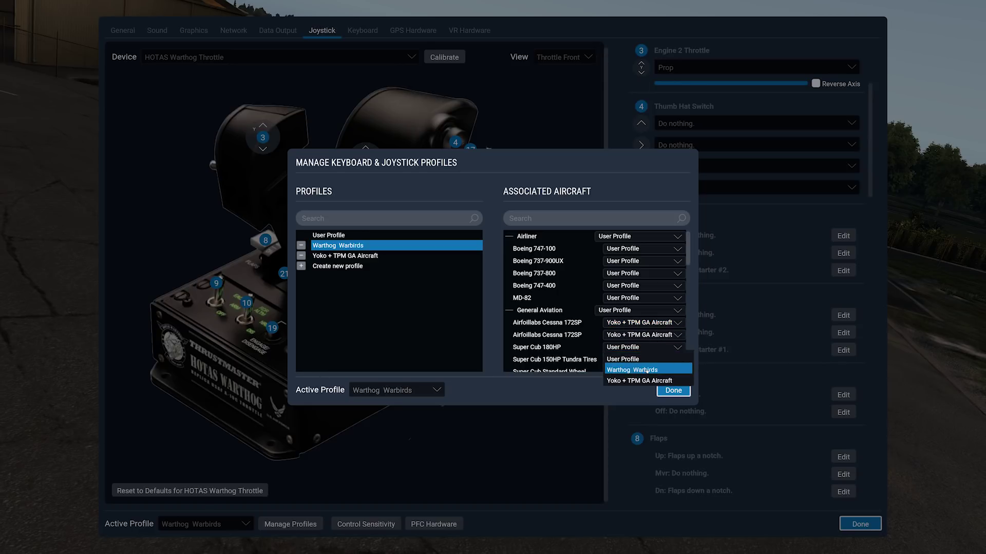
{"action": "left_click", "coordinate": [647, 371]}
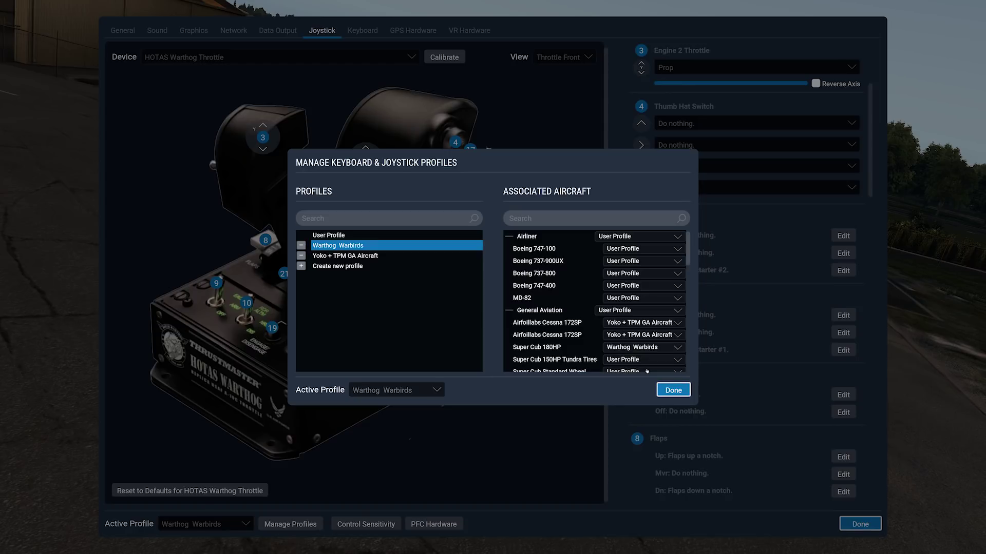
{"action": "scroll", "coordinate": [634, 324], "scroll_direction": "down", "scroll_amount": 2}
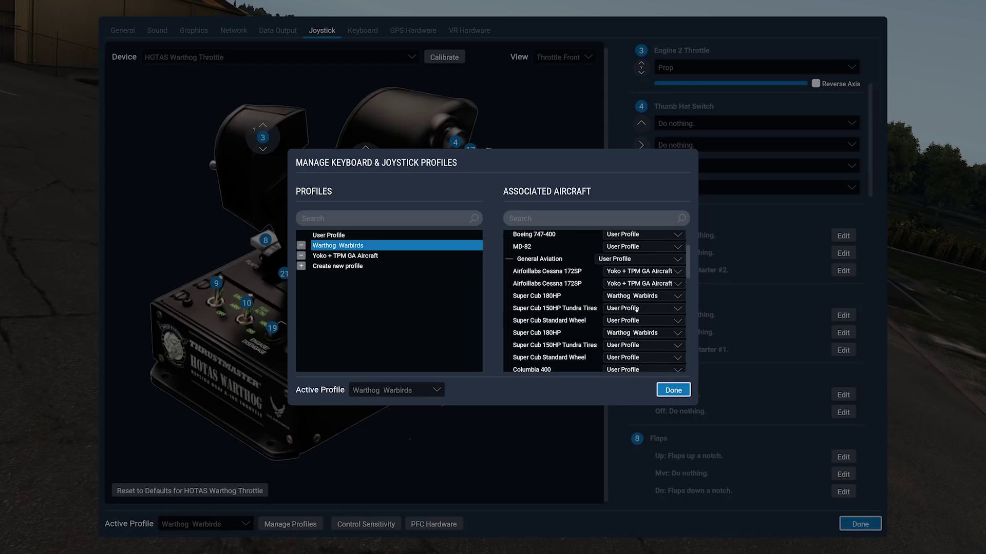
{"action": "left_click", "coordinate": [636, 314]}
{"action": "left_click", "coordinate": [631, 330]}
{"action": "left_click", "coordinate": [627, 322]}
{"action": "left_click", "coordinate": [627, 338]}
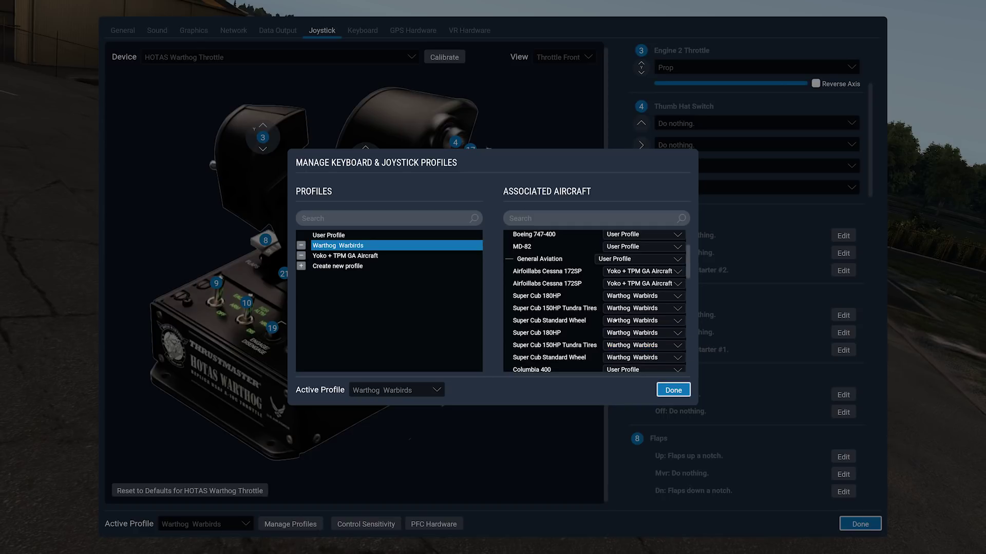
Step: Associate the PA28 Arrow, Tobago + Trinidad and Cessna Skyhawk (G1000) with the Yoko + TPM GA Aircraft profile
{"action": "scroll", "coordinate": [632, 346], "scroll_direction": "down", "scroll_amount": 2}
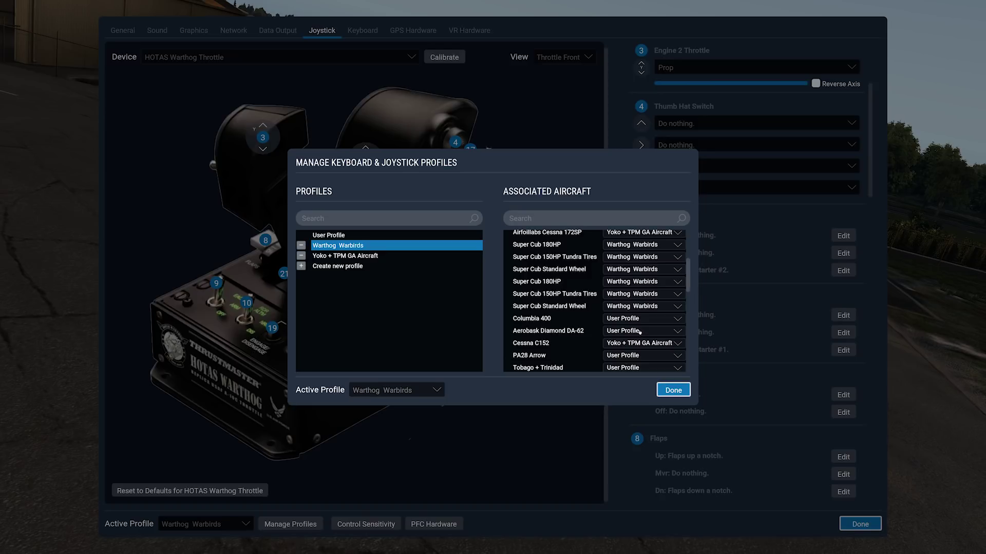
{"action": "left_click", "coordinate": [645, 356]}
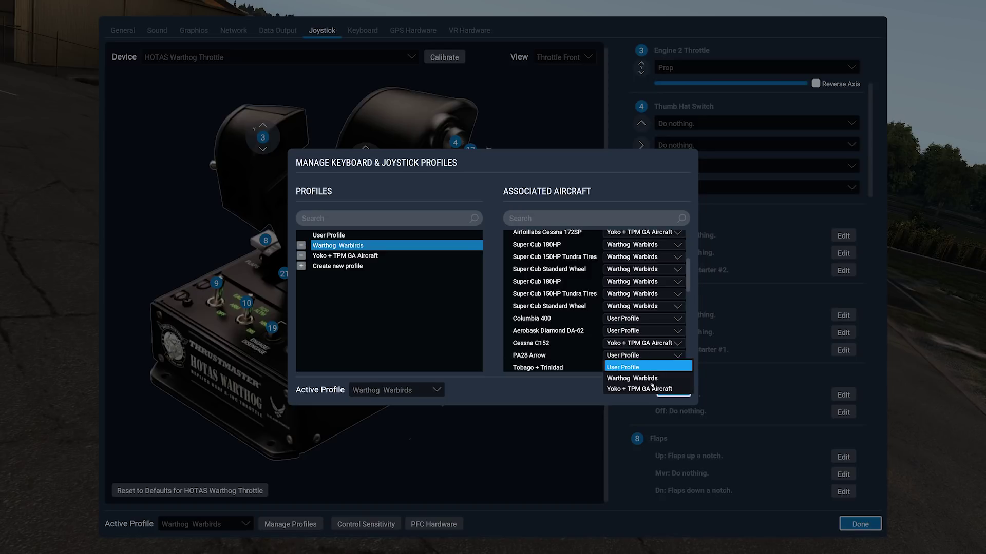
{"action": "left_click", "coordinate": [622, 367]}
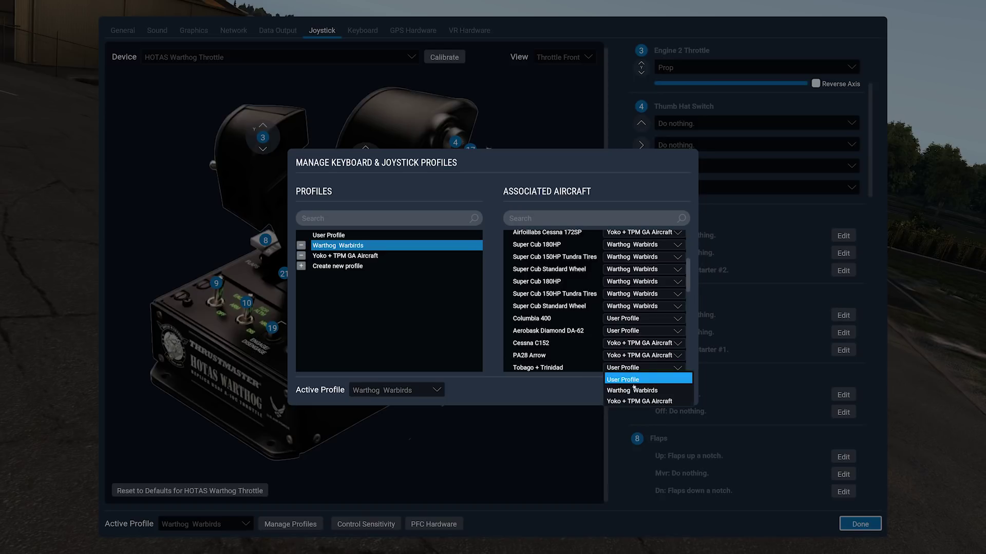
{"action": "left_click", "coordinate": [641, 400]}
{"action": "scroll", "coordinate": [598, 340], "scroll_direction": "down", "scroll_amount": 2}
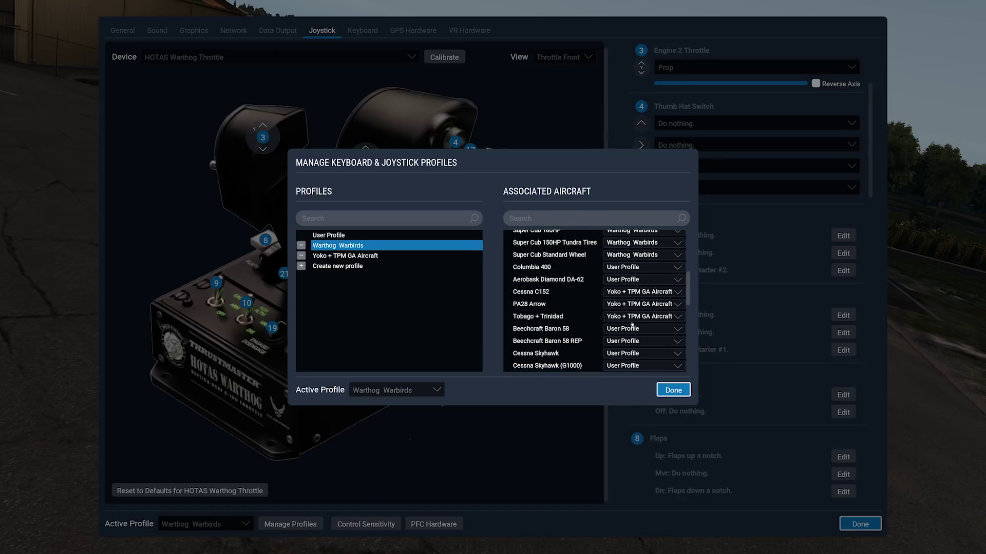
{"action": "left_click", "coordinate": [634, 366]}
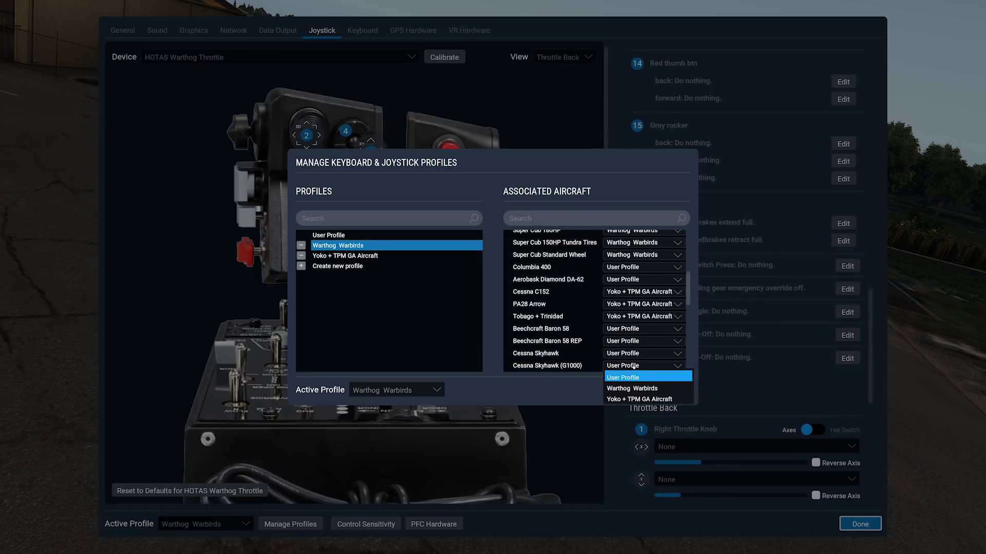
{"action": "left_click", "coordinate": [622, 399]}
Step: Associate the Boeing 747-100, 737-900UX and 737-800 with the Yoko + TPM GA Aircraft profile
{"action": "scroll", "coordinate": [637, 266], "scroll_direction": "up", "scroll_amount": 5}
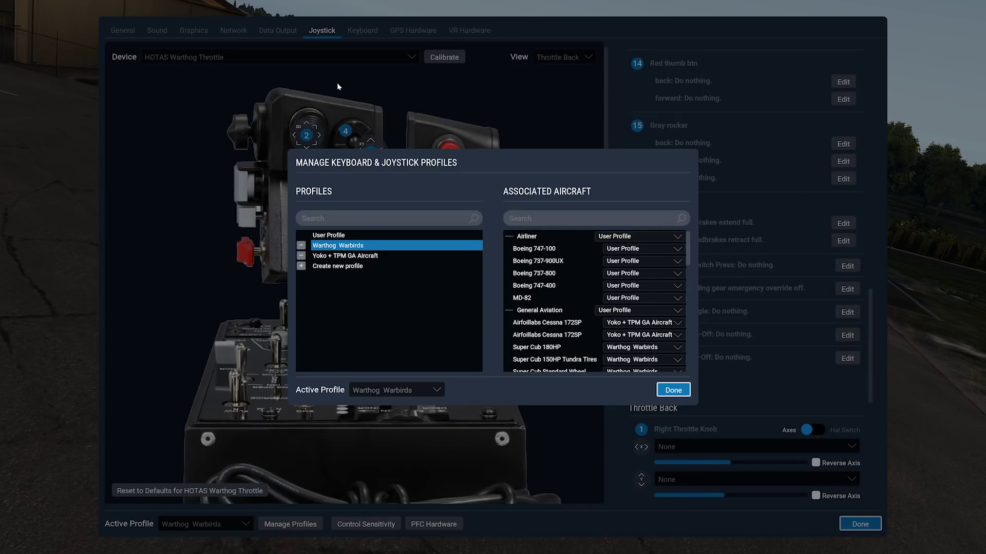
{"action": "left_click", "coordinate": [647, 250]}
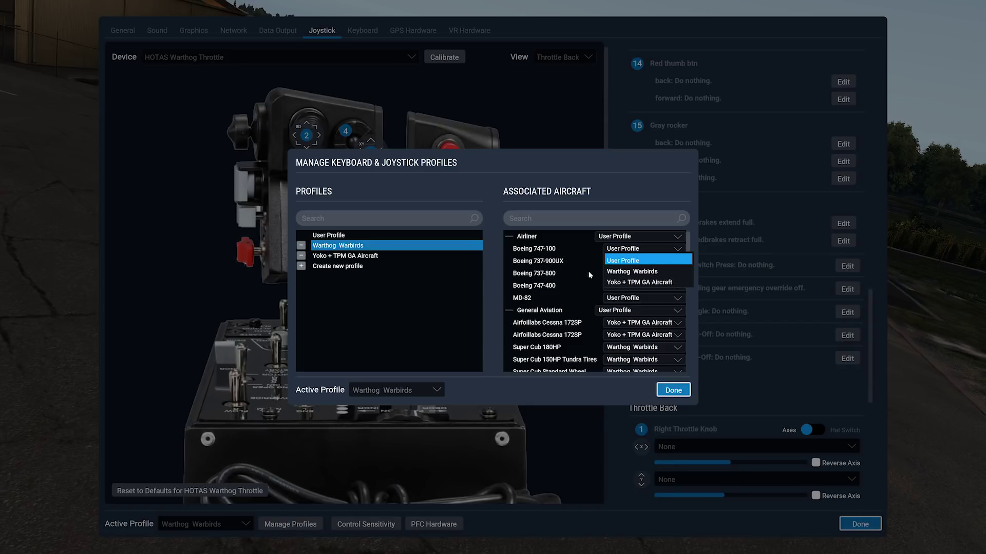
{"action": "left_click", "coordinate": [640, 285]}
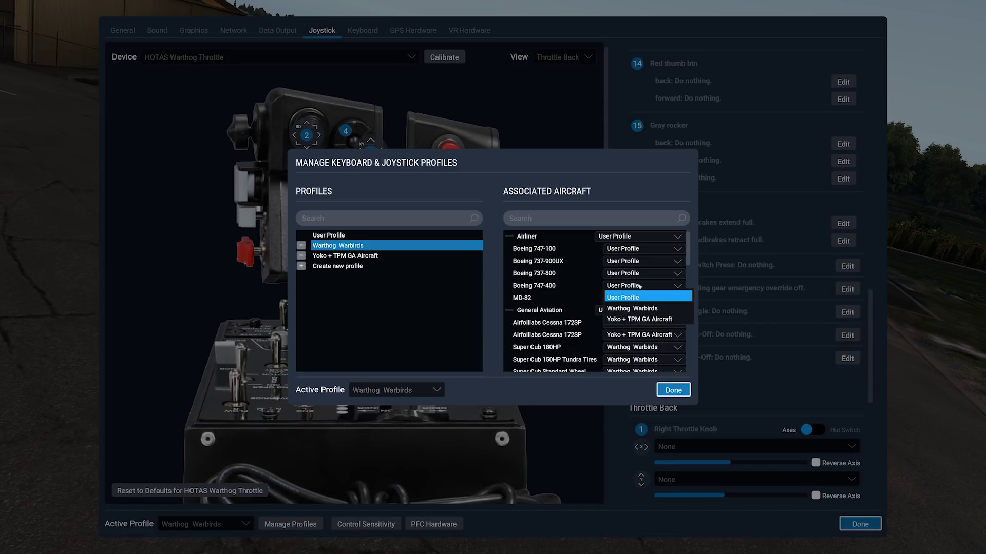
{"action": "left_click", "coordinate": [635, 249]}
{"action": "left_click", "coordinate": [648, 284]}
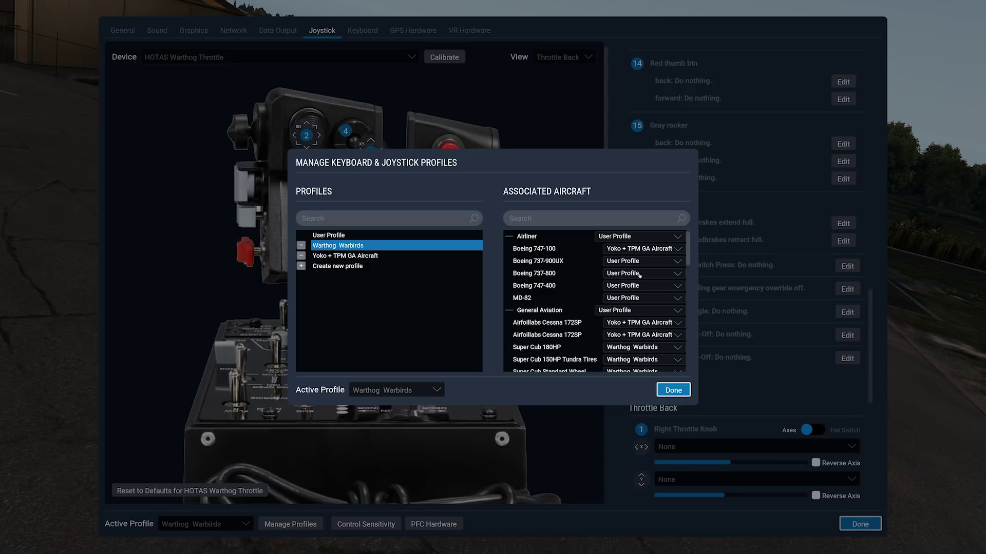
{"action": "left_click", "coordinate": [640, 276]}
{"action": "left_click", "coordinate": [642, 306]}
{"action": "left_click", "coordinate": [637, 262]}
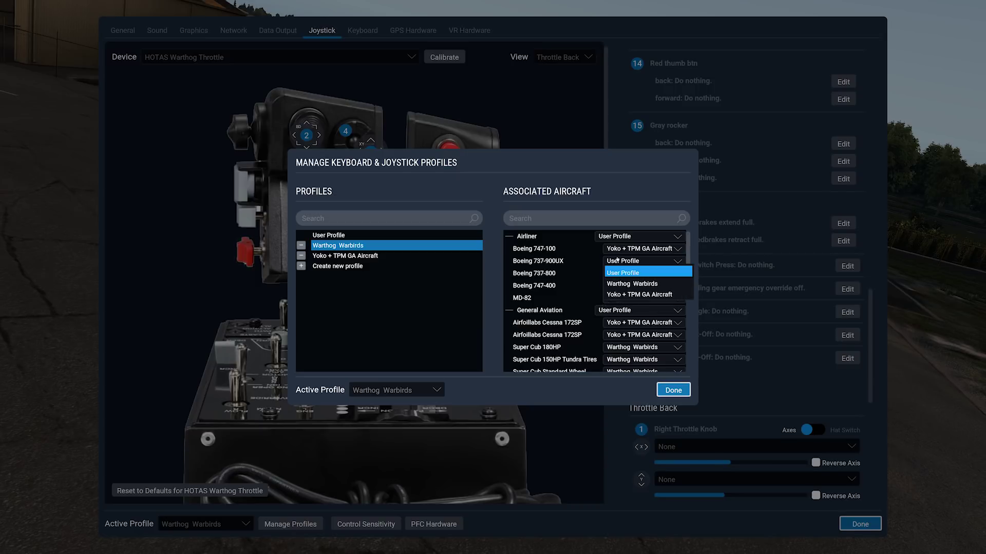
{"action": "left_click", "coordinate": [639, 295]}
Step: Associate the Boeing 747-400 and the MD-82 with the Yoko + TPM GA Aircraft profile
{"action": "left_click", "coordinate": [620, 285]}
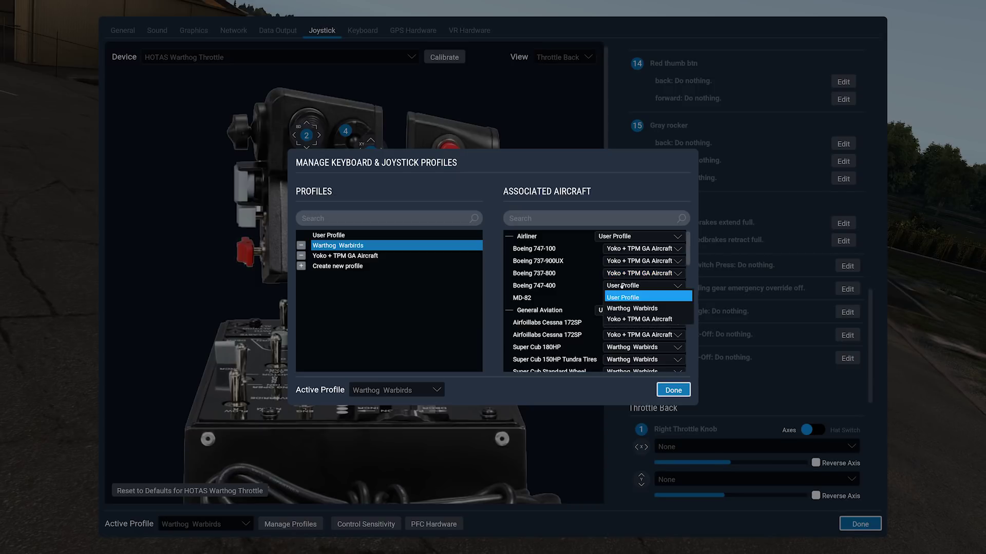
{"action": "left_click", "coordinate": [637, 308]}
{"action": "left_click", "coordinate": [641, 298]}
{"action": "left_click", "coordinate": [644, 331]}
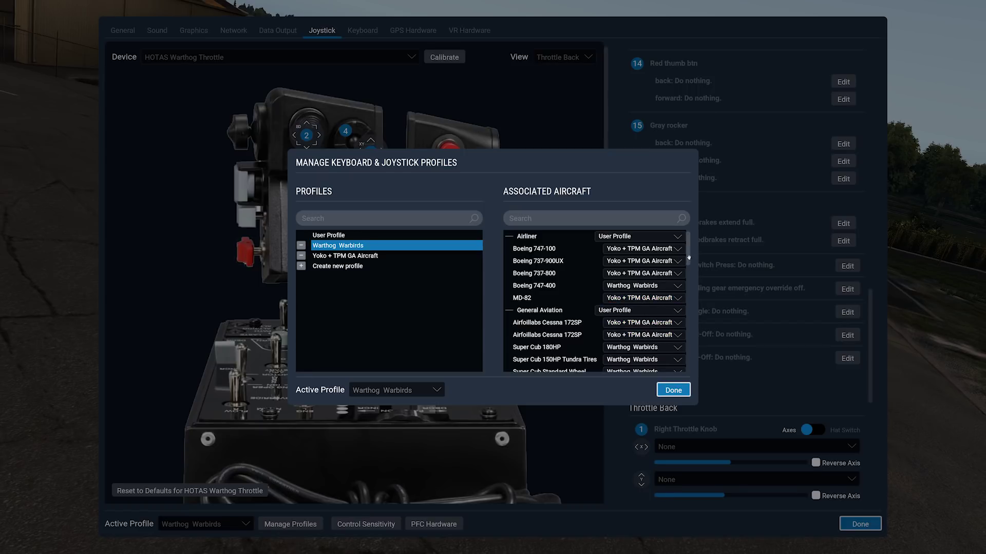
{"action": "left_click", "coordinate": [674, 285]}
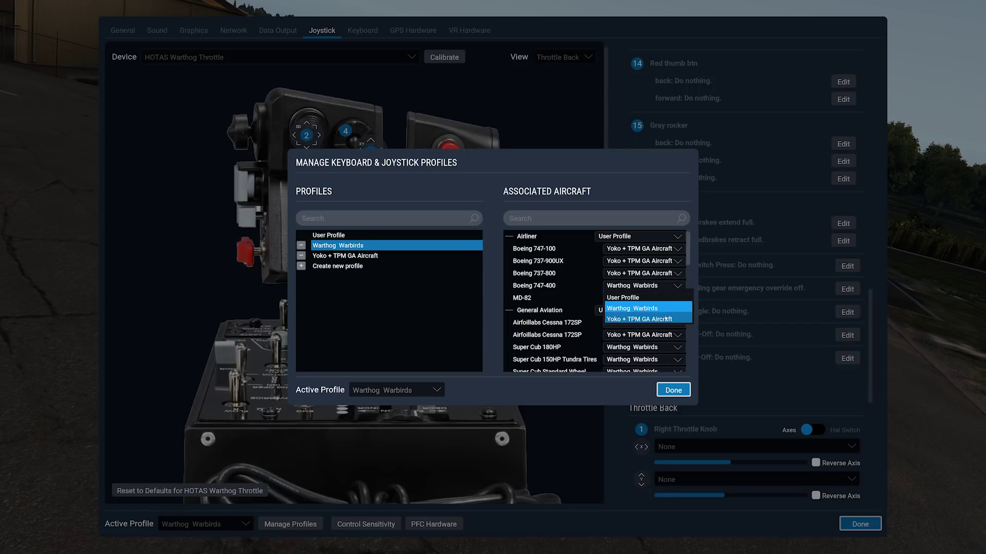
{"action": "left_click", "coordinate": [644, 317]}
Step: Review the aircraft associations across the whole list and close profile management
{"action": "left_click_drag", "start_coordinate": [687, 255], "coordinate": [691, 377]}
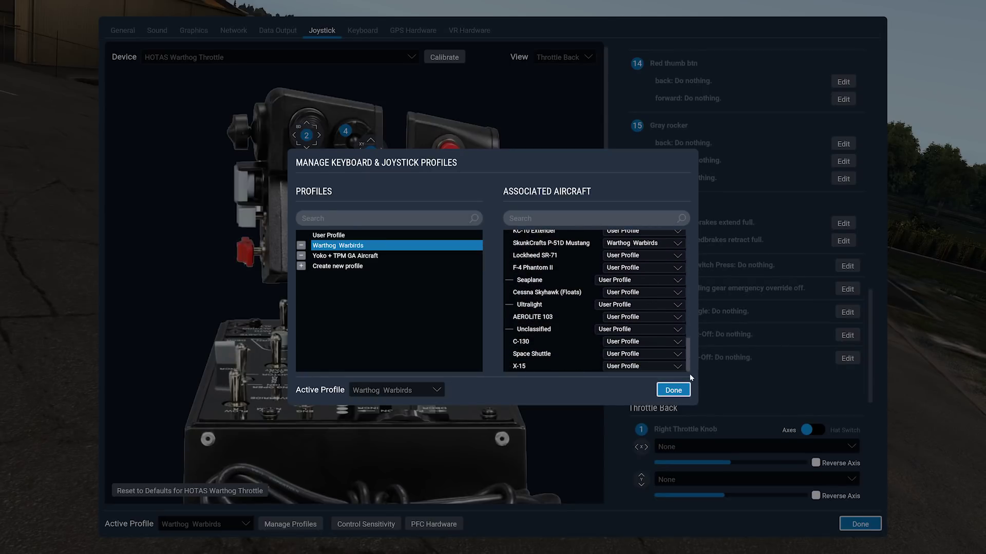
{"action": "scroll", "coordinate": [687, 372], "scroll_direction": "up", "scroll_amount": 15}
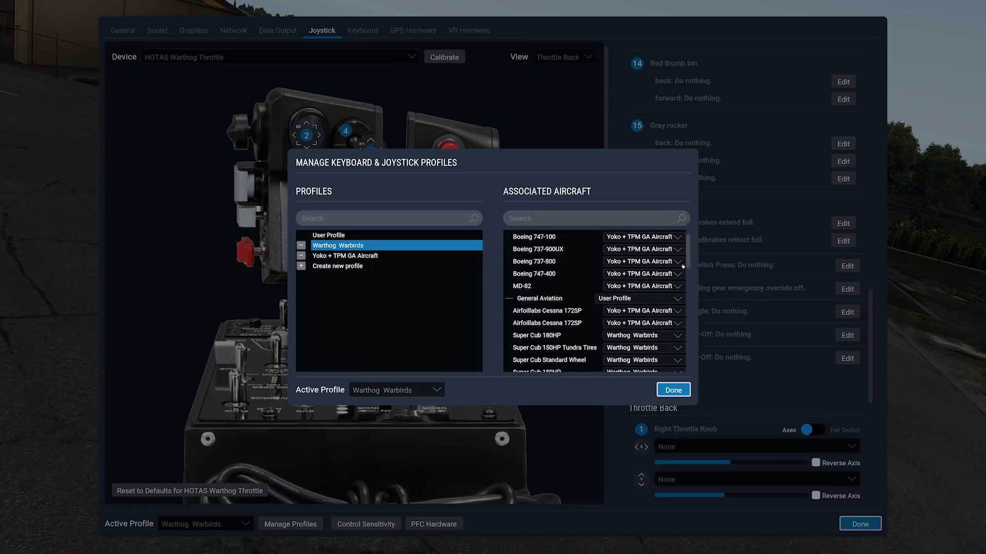
{"action": "left_click", "coordinate": [673, 390]}
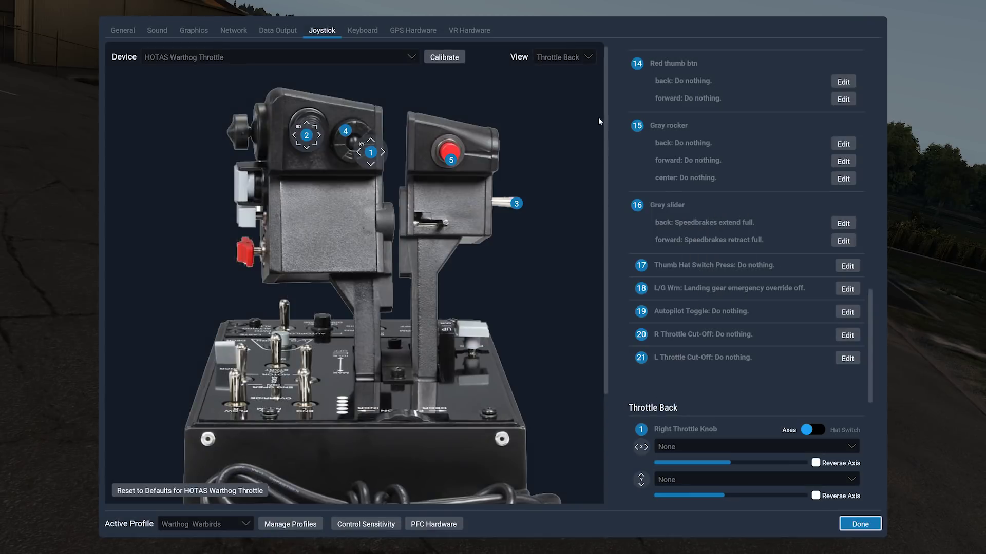
{"action": "left_click", "coordinate": [290, 524]}
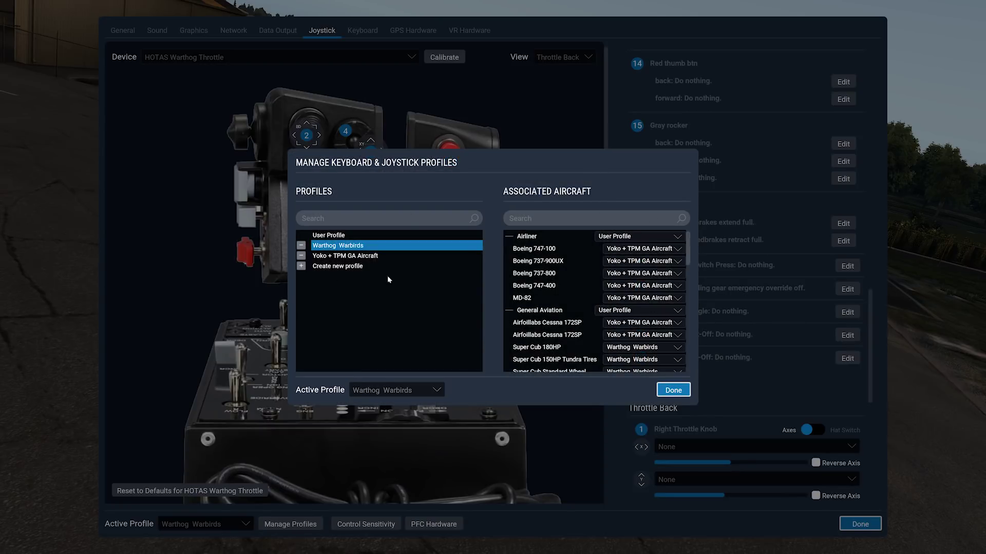
{"action": "left_click", "coordinate": [682, 392]}
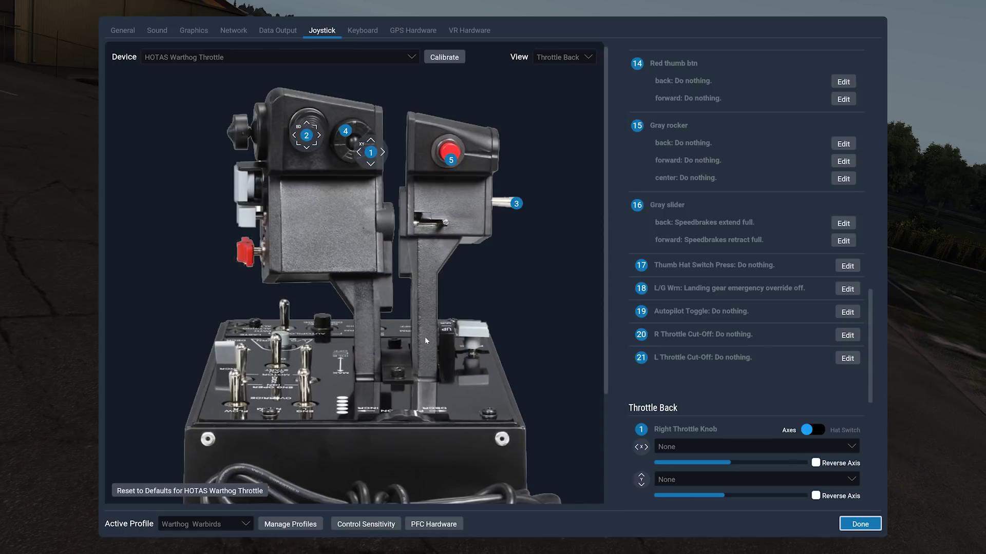